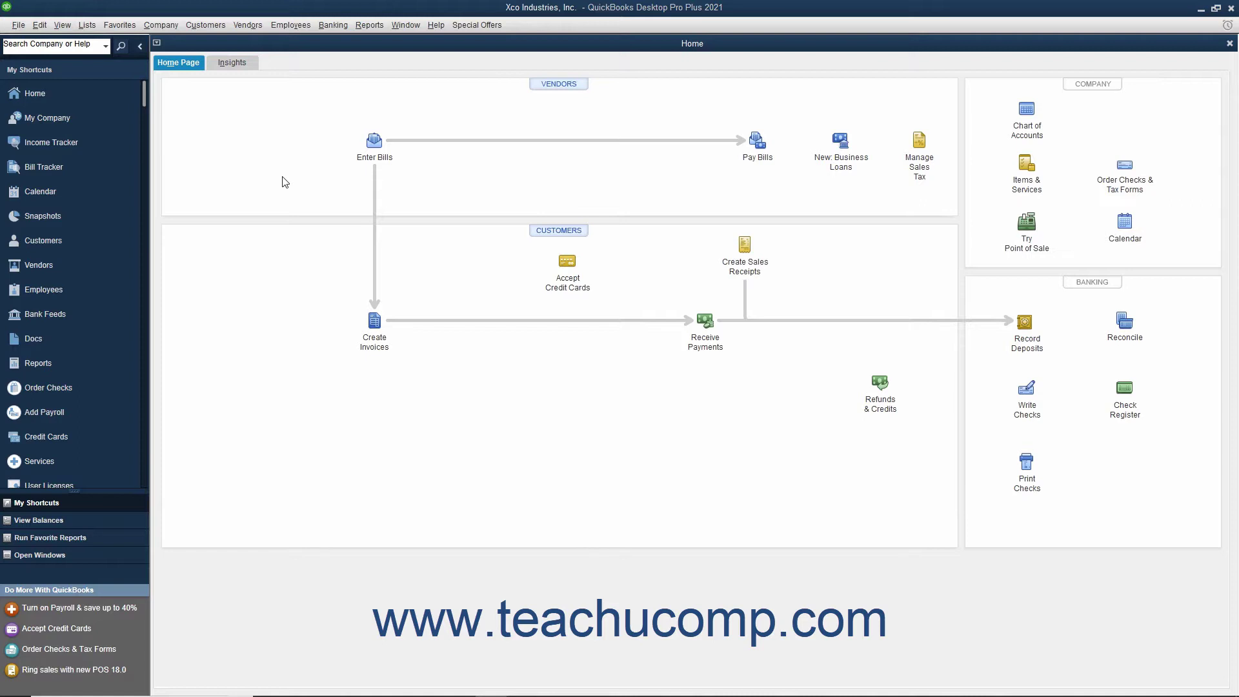
Step: Launch Send to Accountant for an Accountant's Copy from the File menu
left_click(19, 25)
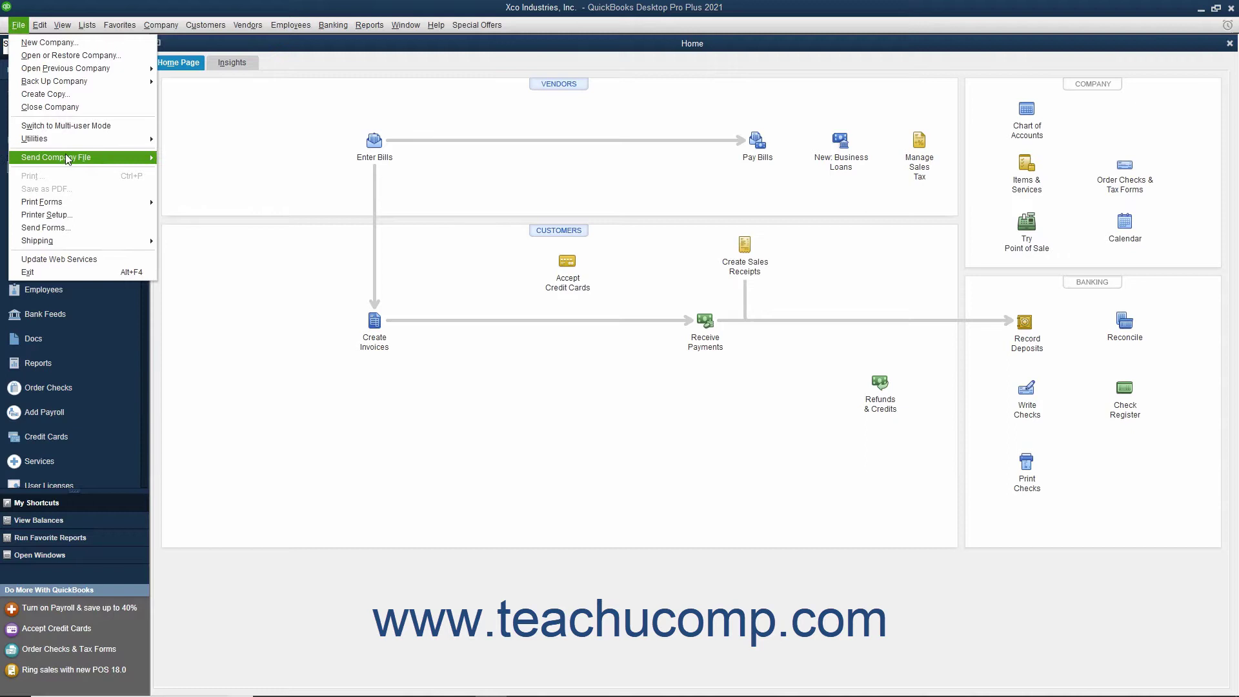
mouse_move(57, 157)
mouse_move(198, 158)
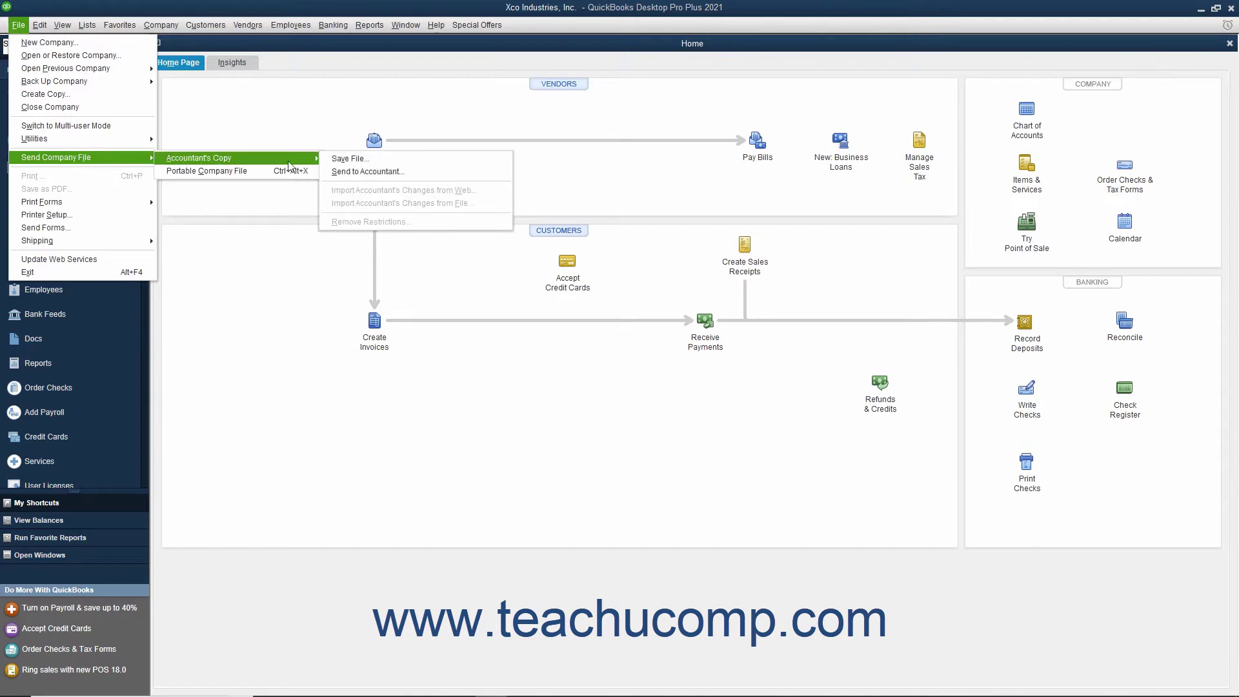
left_click(363, 172)
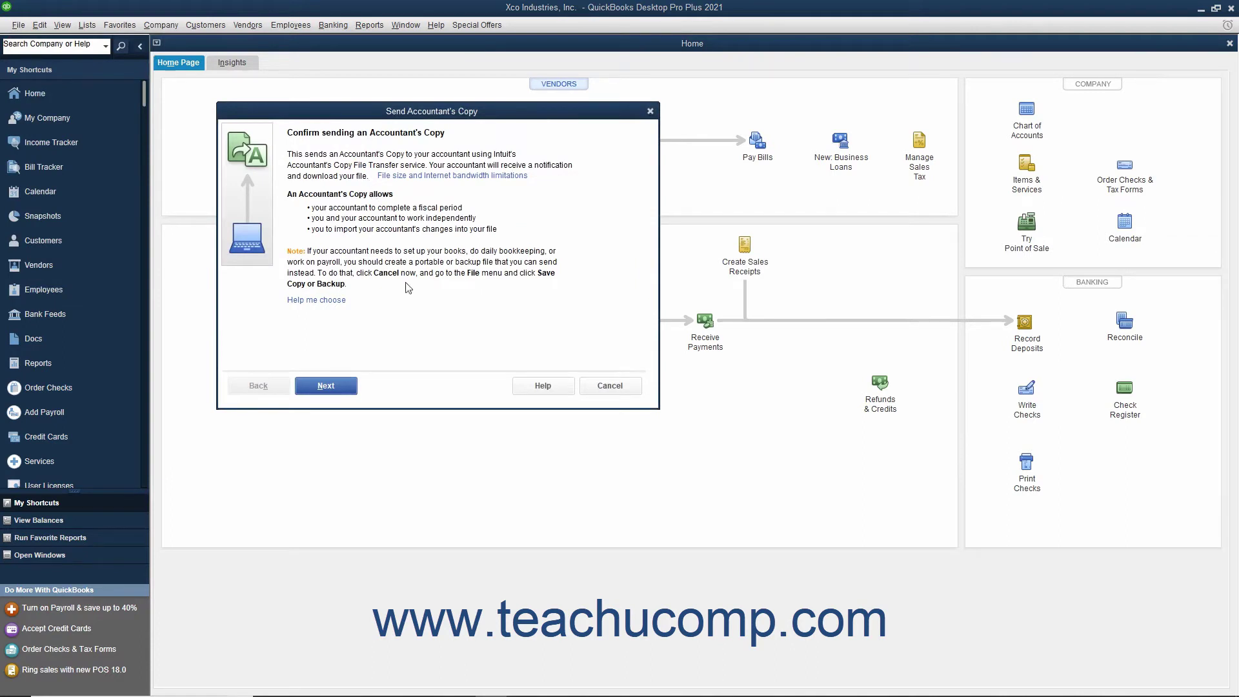
Step: Pass the confirmation page and set the dividing date to End of Last Month (09/30/2019)
left_click(337, 385)
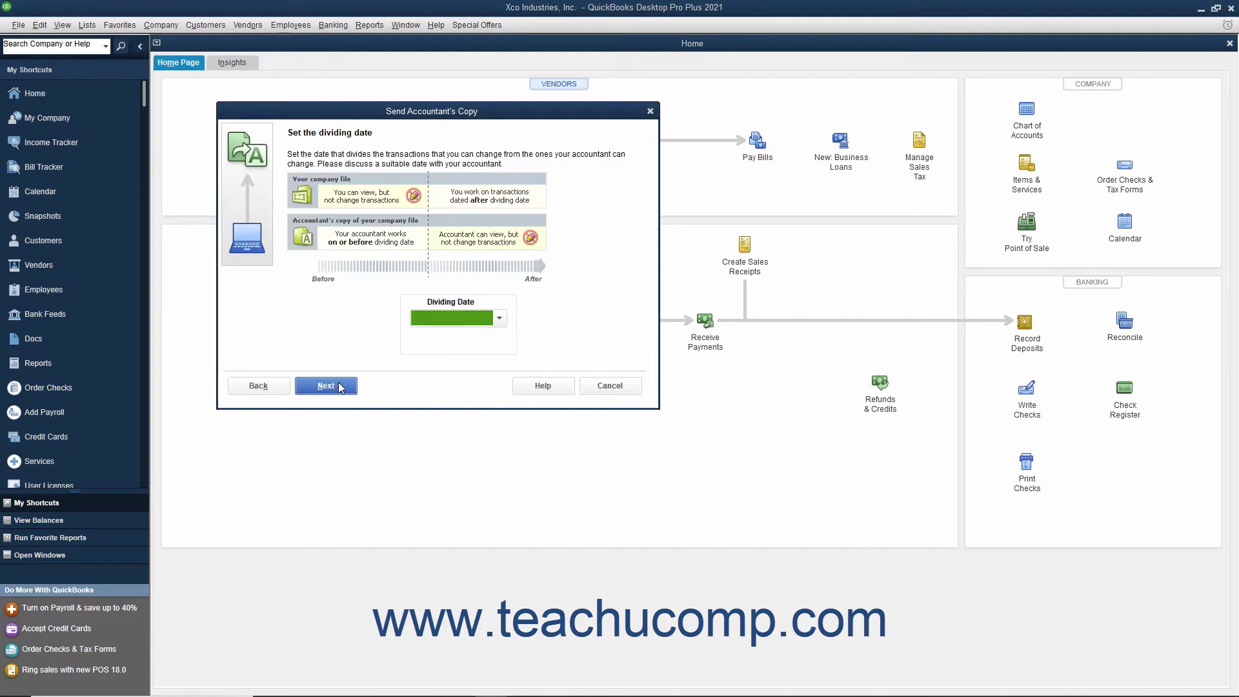
left_click(501, 323)
left_click(485, 338)
left_click(347, 385)
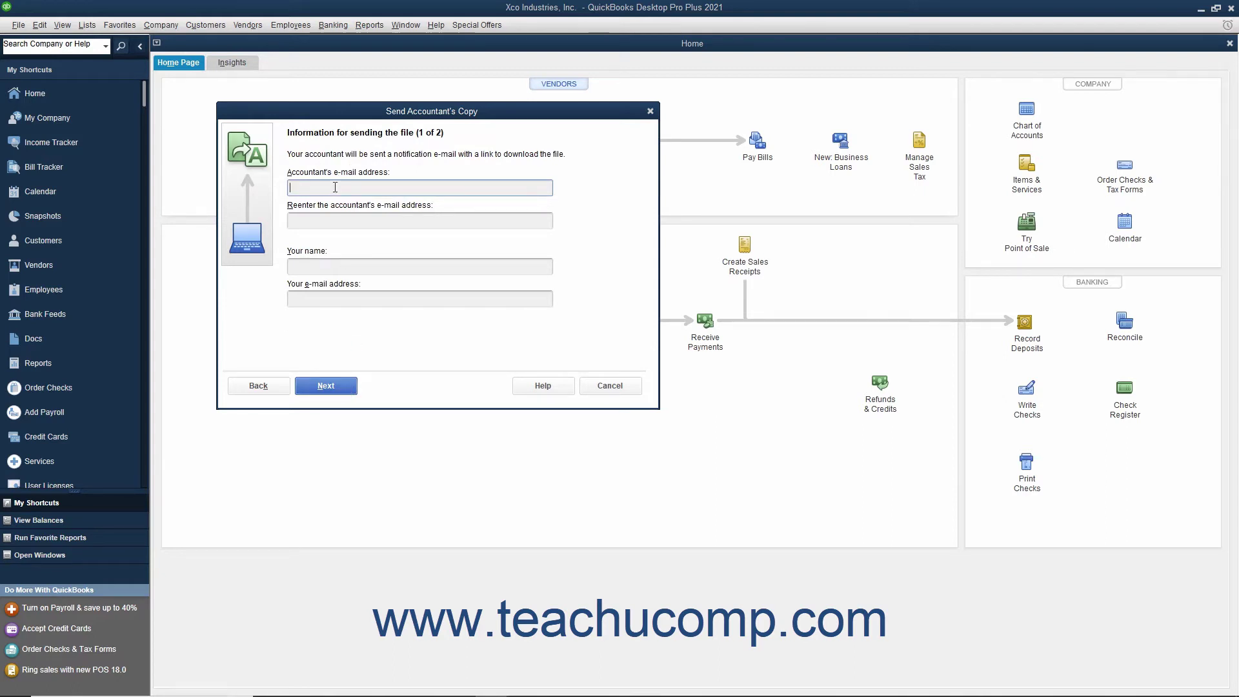
key("Tab")
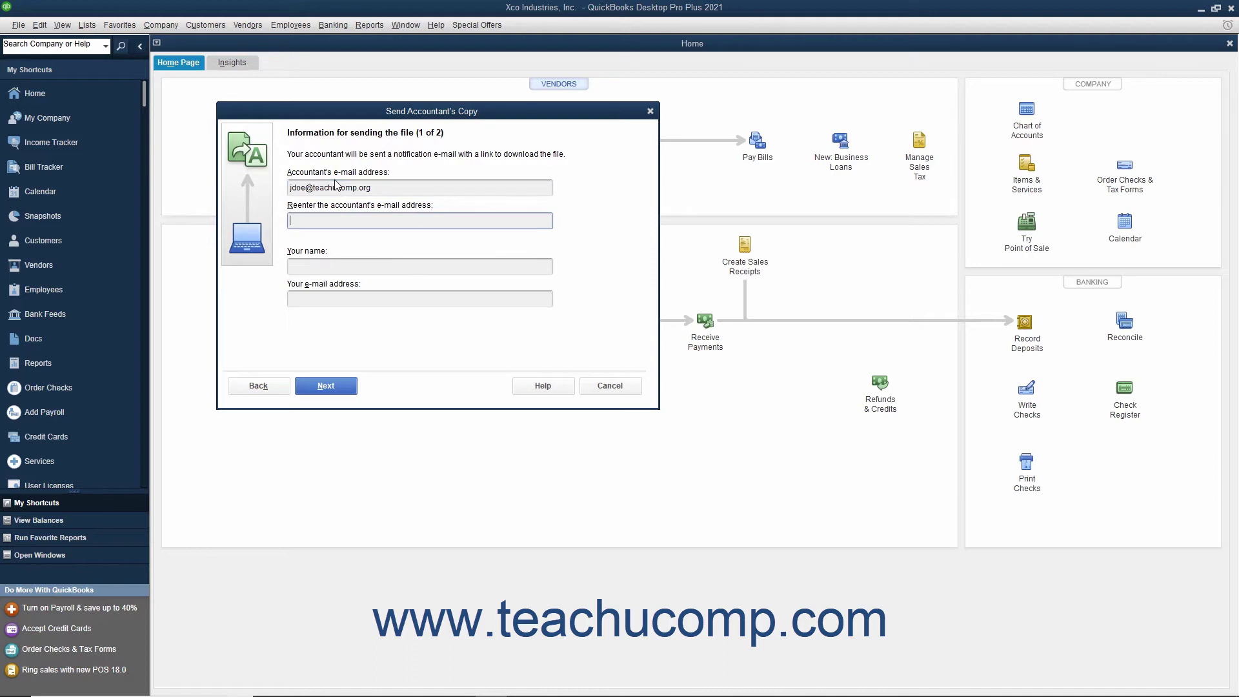
left_click(332, 268)
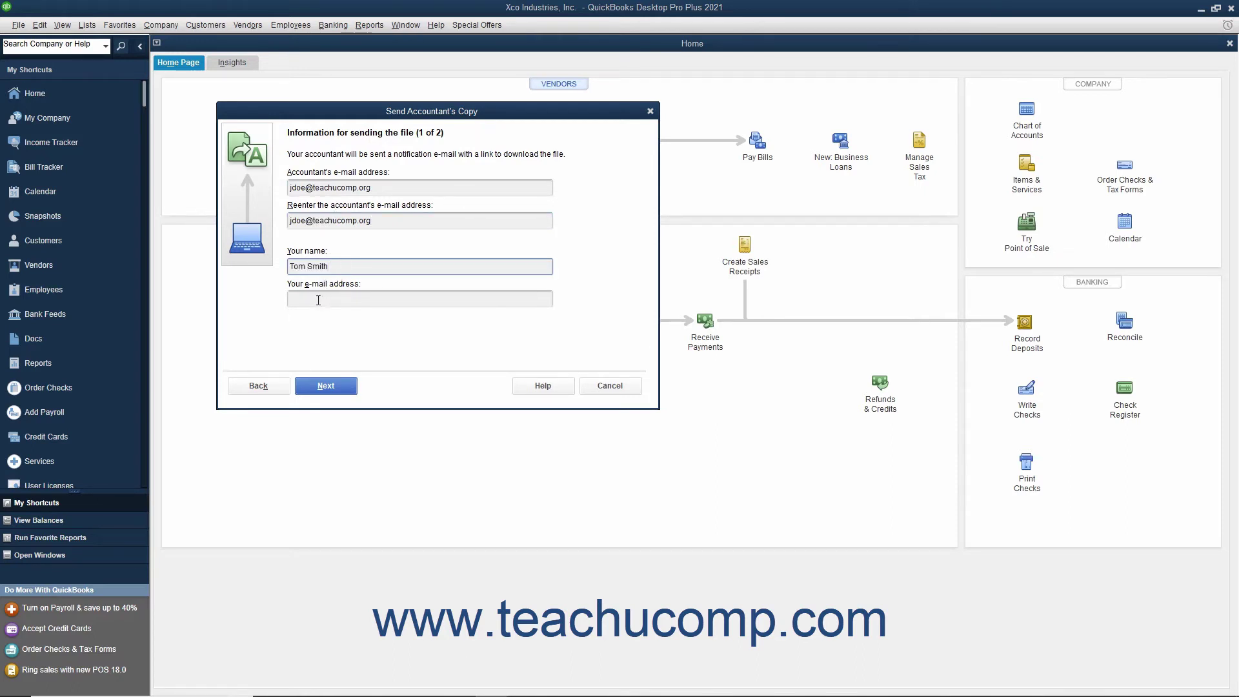
left_click(317, 300)
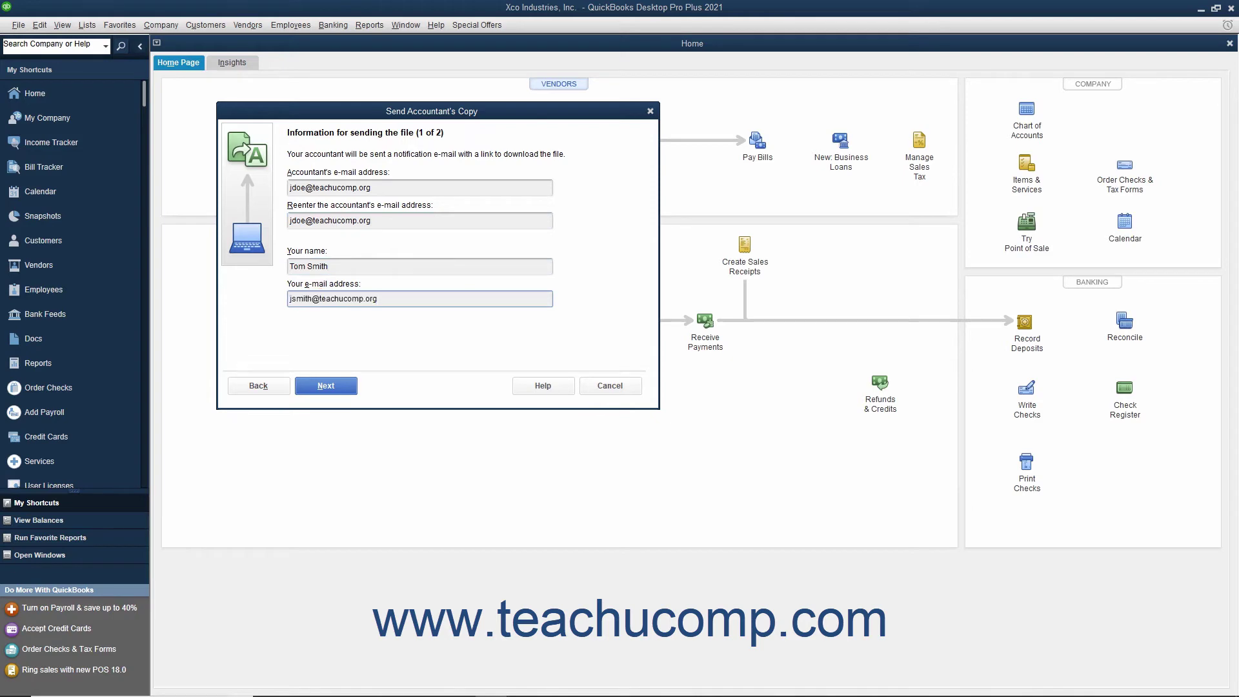
left_click(306, 386)
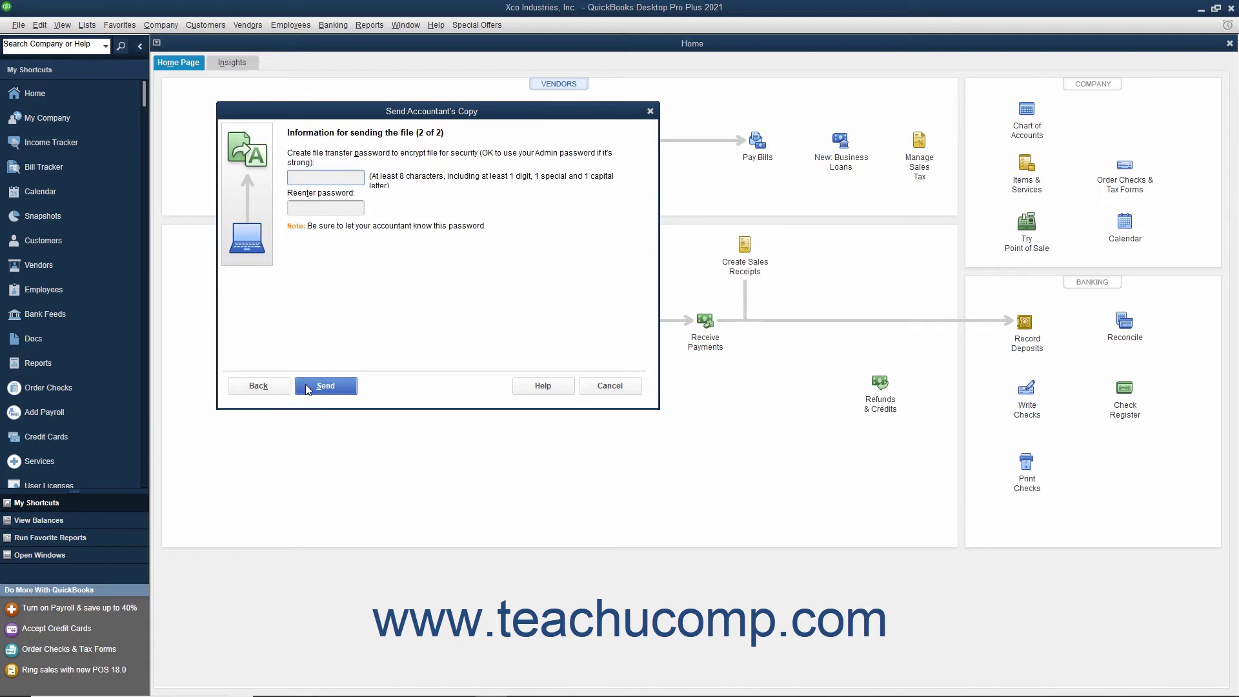
type("*************")
Step: Enter and confirm a file transfer password, then send the Accountant's Copy
key("Tab")
type("*************")
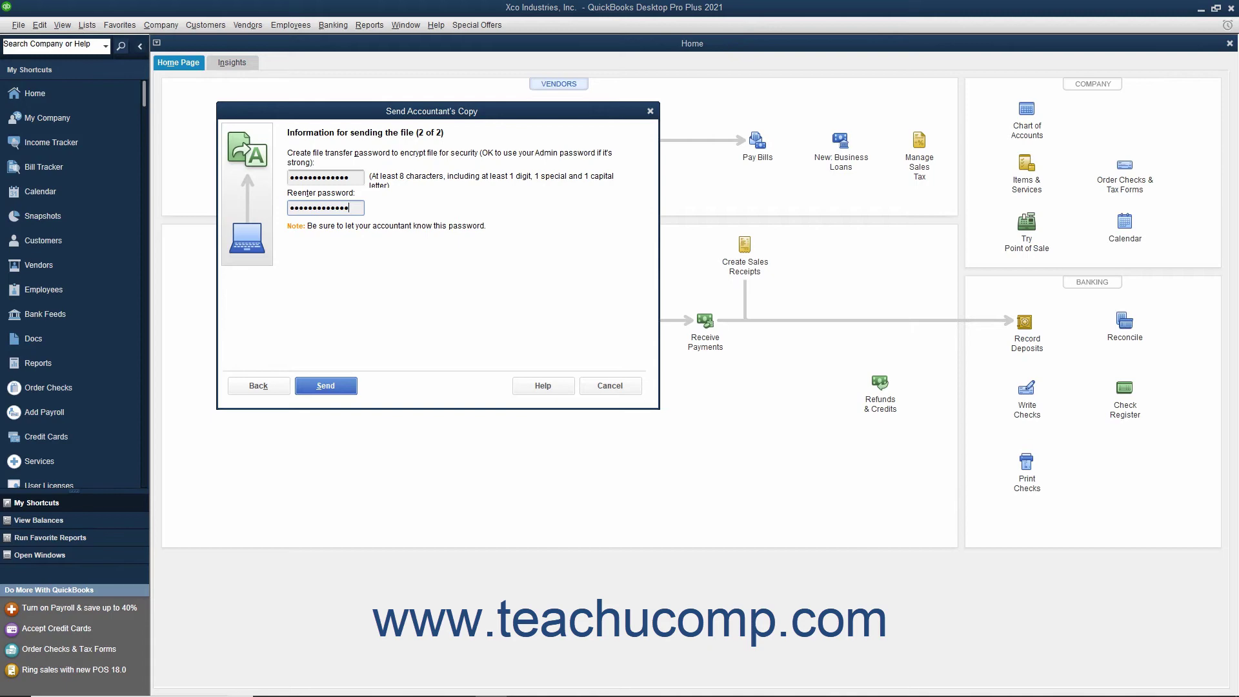
left_click(323, 393)
left_click(322, 393)
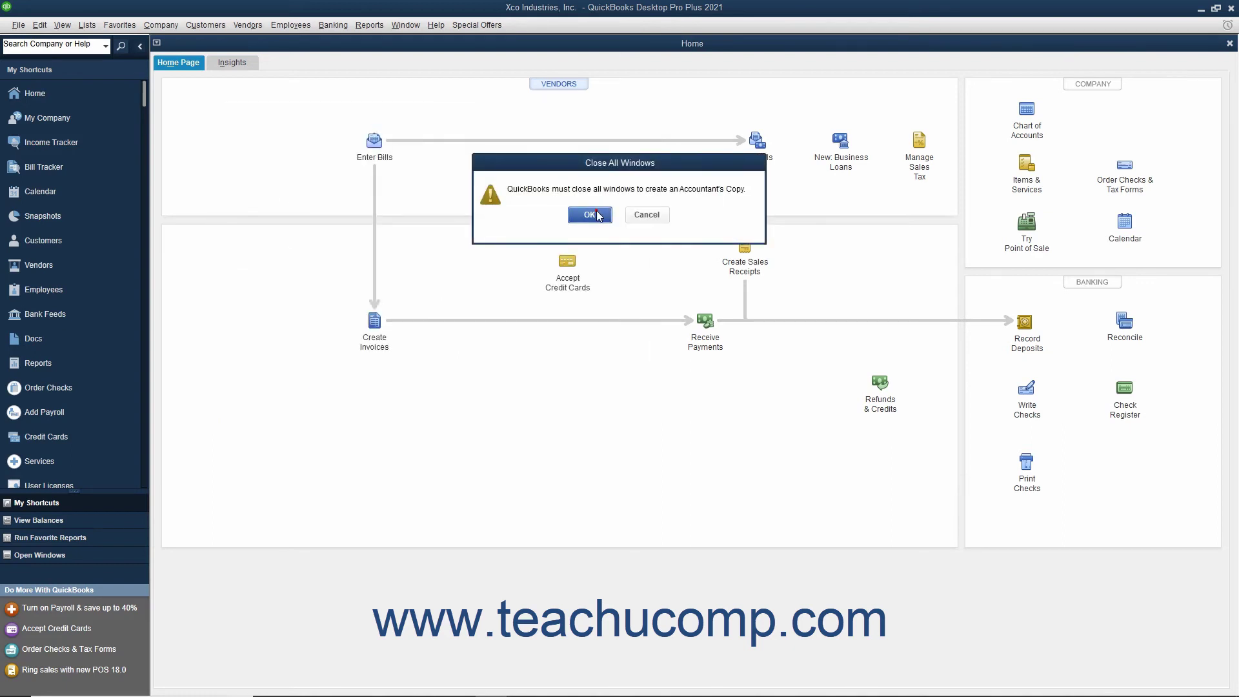
left_click(596, 213)
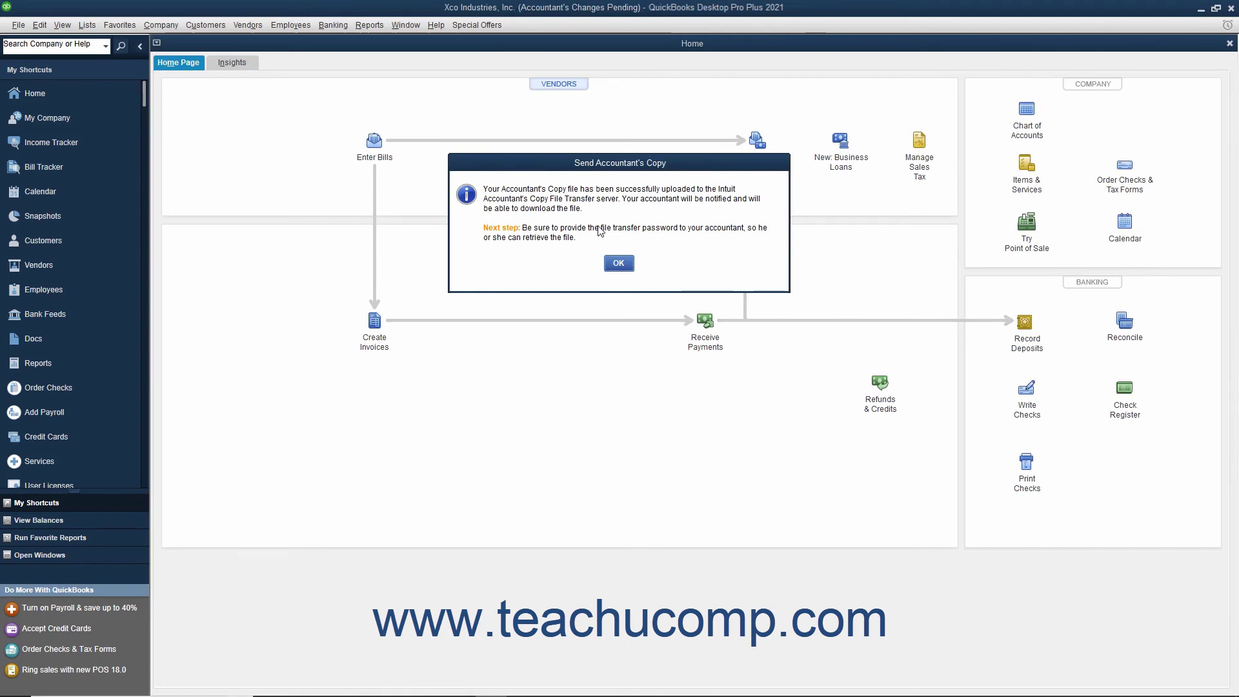
left_click(618, 263)
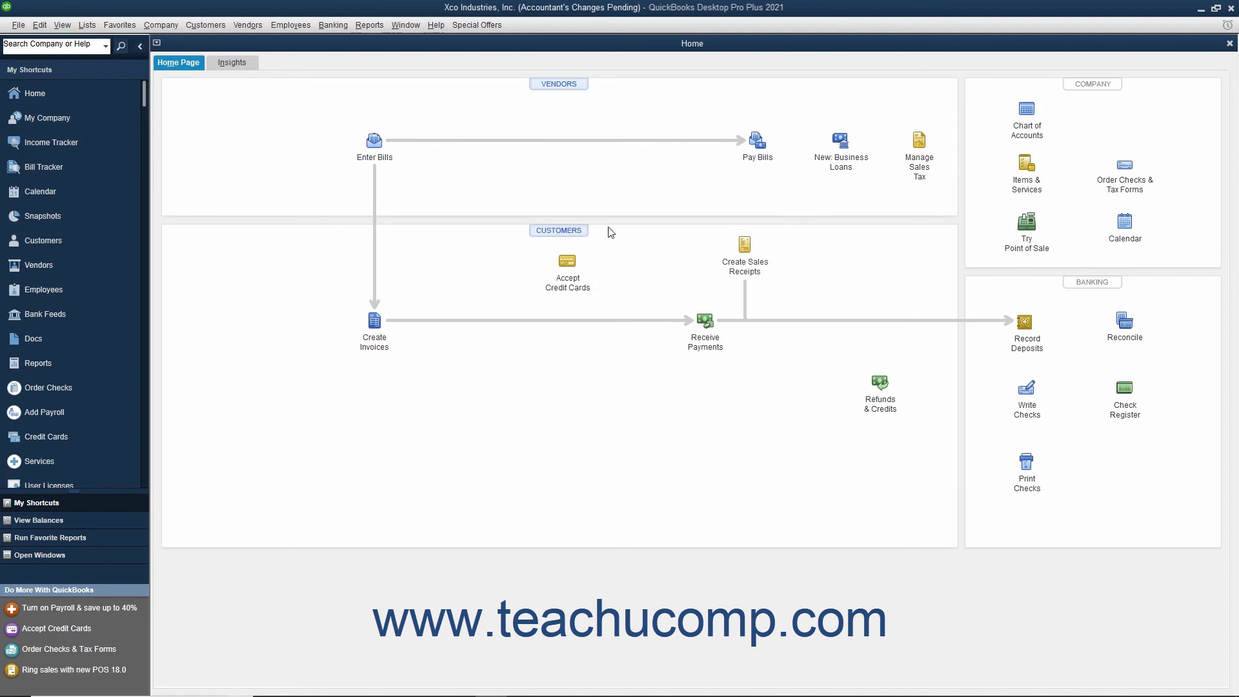